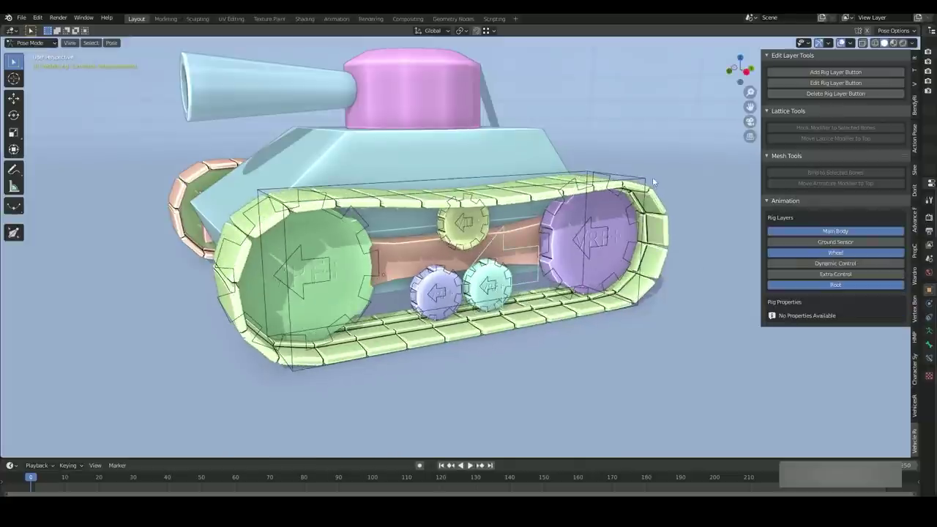
# Step: Select the tank track in Pose Mode to show the Wheel Chain Tank Tool panel
pyautogui.click(648, 178)
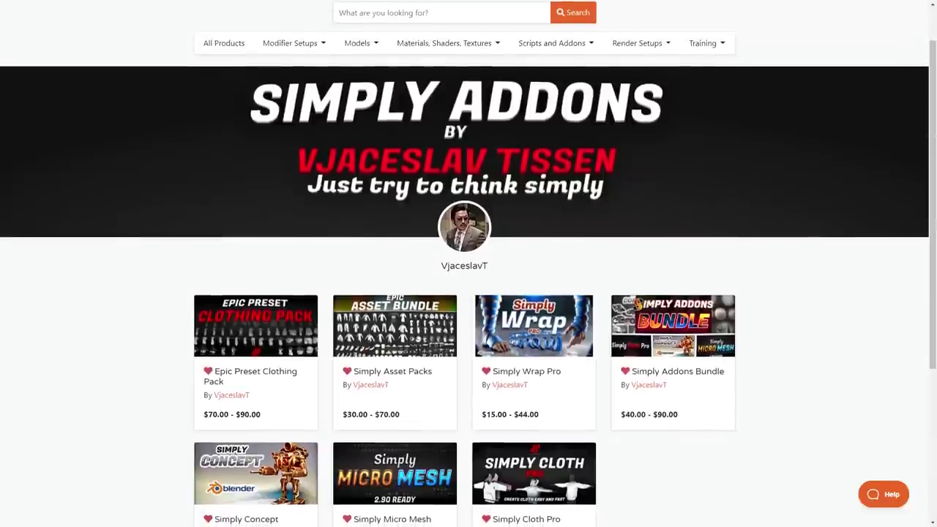
# Step: Scroll down the Simply Addons listing to the Simply Micro Mesh chain-mail showcase
pyautogui.scroll(-1, 469, 293)
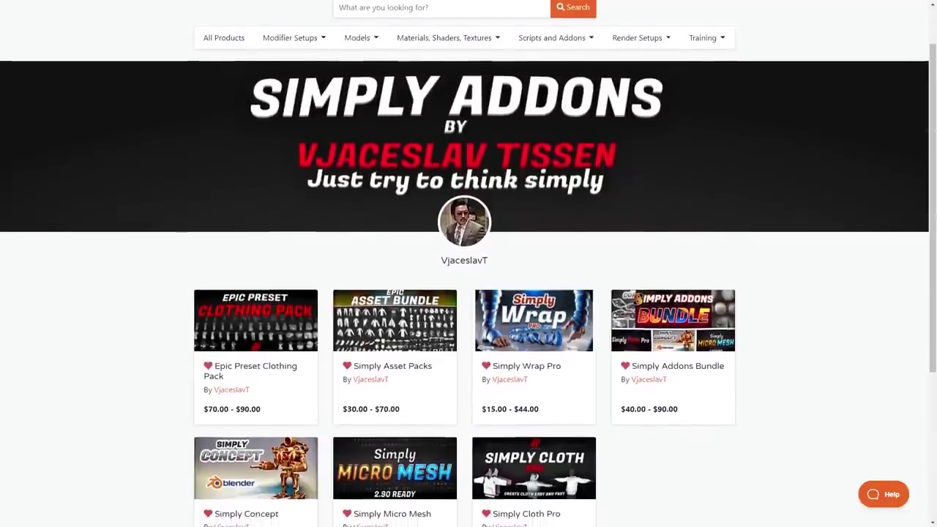
pyautogui.scroll(-2, 469, 293)
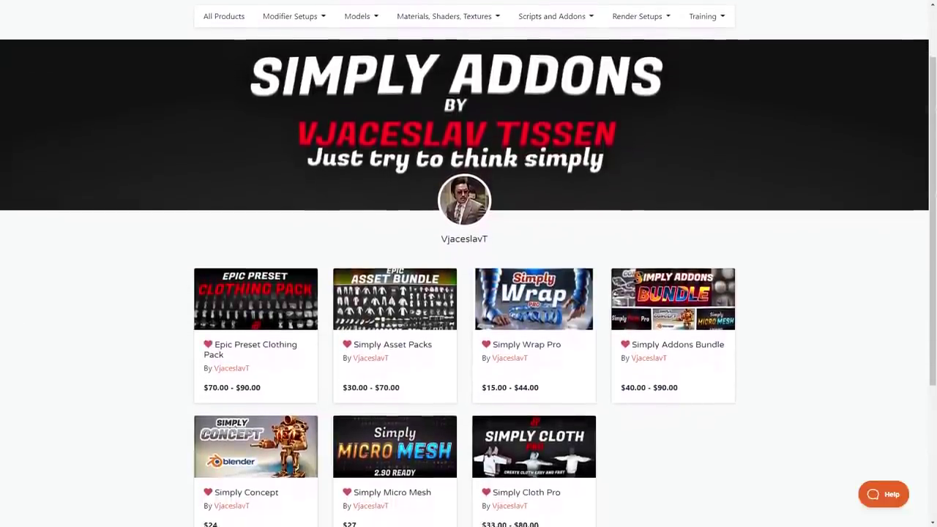
pyautogui.scroll(-2, 469, 293)
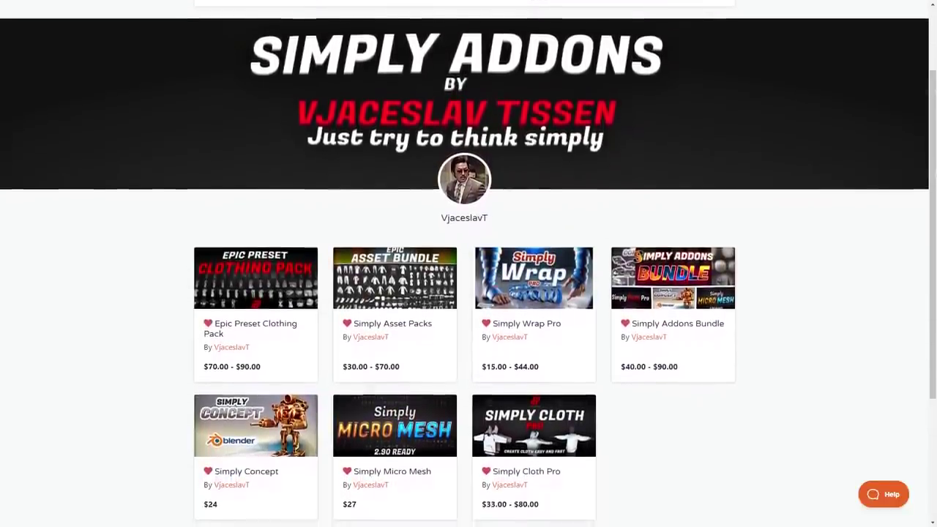
pyautogui.scroll(-2, 469, 293)
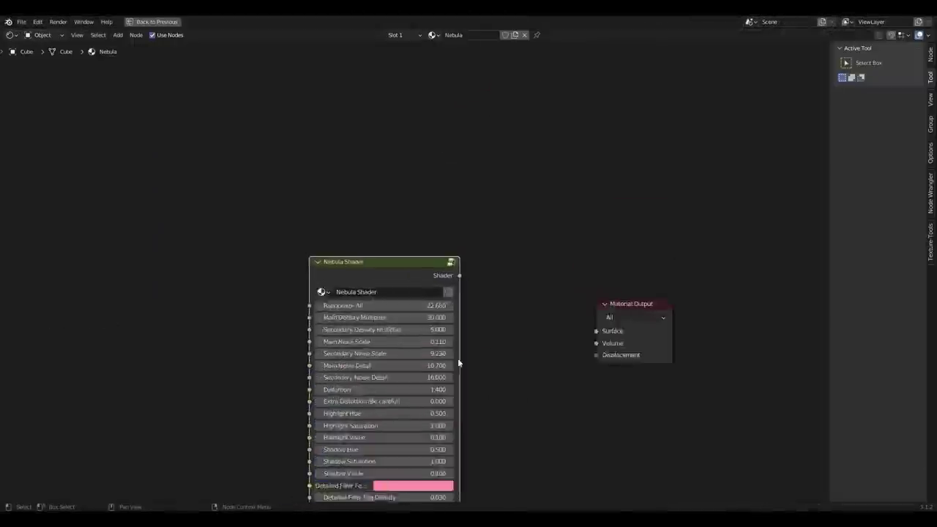
# Step: Scroll through the maximized Nebula Shader node's settings, then restore the normal layout with Ctrl+Space
pyautogui.scroll(1, 508, 232)
pyautogui.keyDown('shift'); pyautogui.scroll(-12, 508, 232); pyautogui.keyUp('shift')
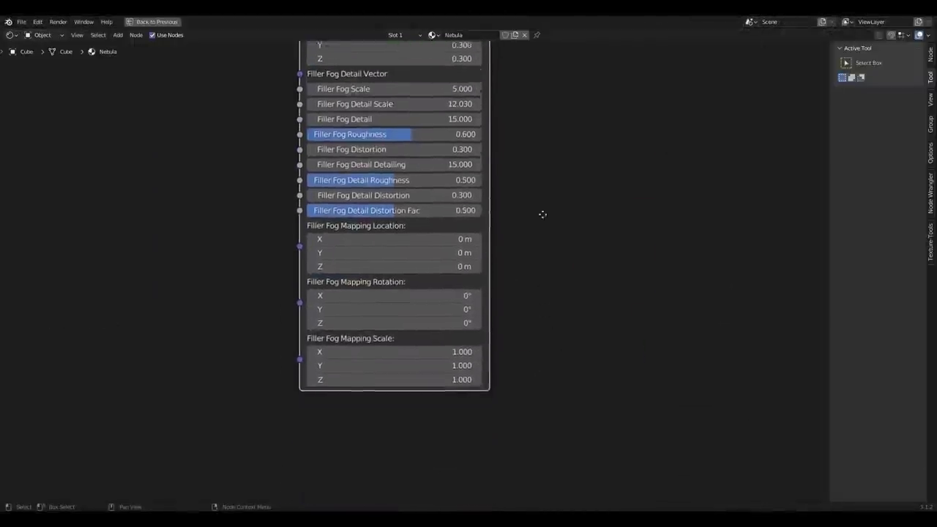
pyautogui.scroll(-2, 542, 213)
pyautogui.keyDown('shift'); pyautogui.scroll(4, 447, 300); pyautogui.keyUp('shift')
pyautogui.hotkey('ctrl', 'space')
pyautogui.scroll(2, 347, 363)
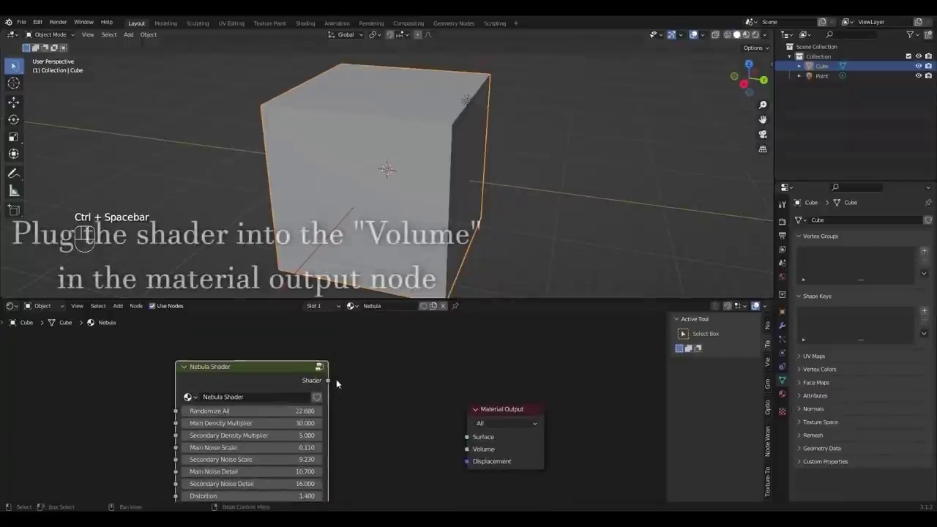
# Step: Link the Nebula Shader output into Material Output's Volume and view the cube in rendered shading
pyautogui.moveTo(462, 450); pyautogui.dragTo(467, 449)
pyautogui.moveTo(467, 449); pyautogui.dragTo(570, 476, button='middle')
pyautogui.click(756, 34)
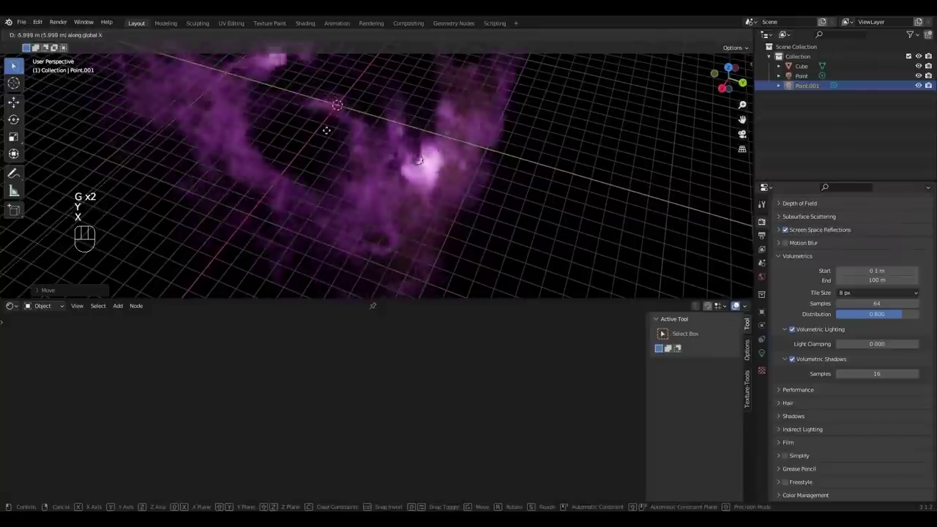
pyautogui.moveTo(324, 129); pyautogui.dragTo(387, 159, button='middle')
# Step: Reposition the light, frame the nebula through the scene camera, and save the scene
pyautogui.press('g')
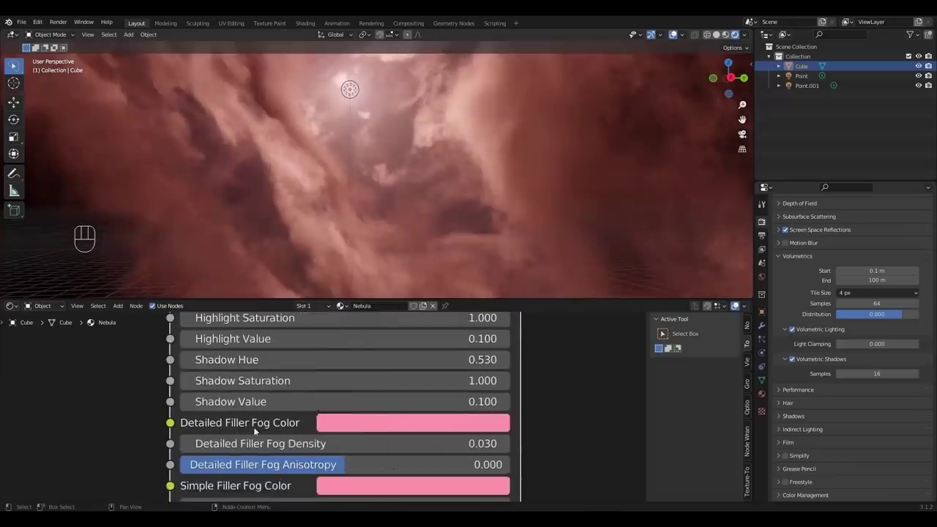
pyautogui.moveTo(255, 432); pyautogui.dragTo(328, 370, button='middle')
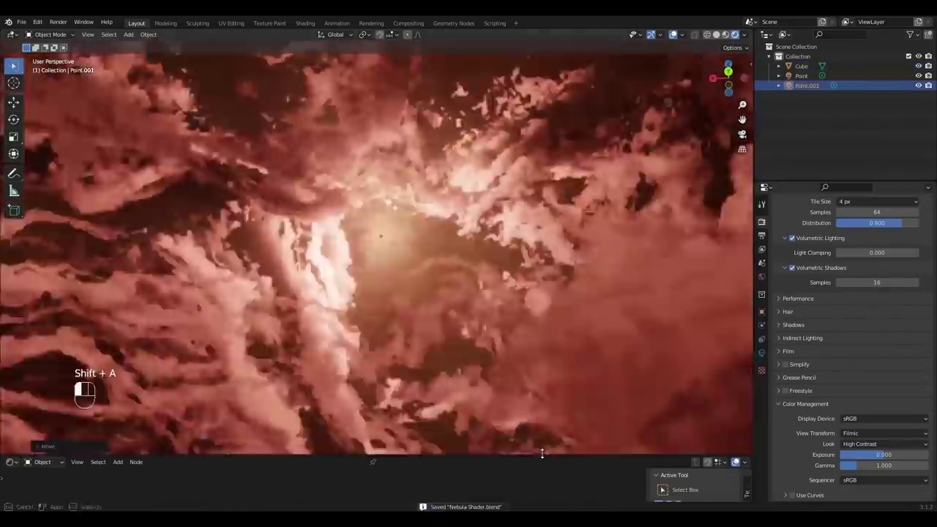
pyautogui.press('ctrl+alt+KP_0')
pyautogui.press('g')
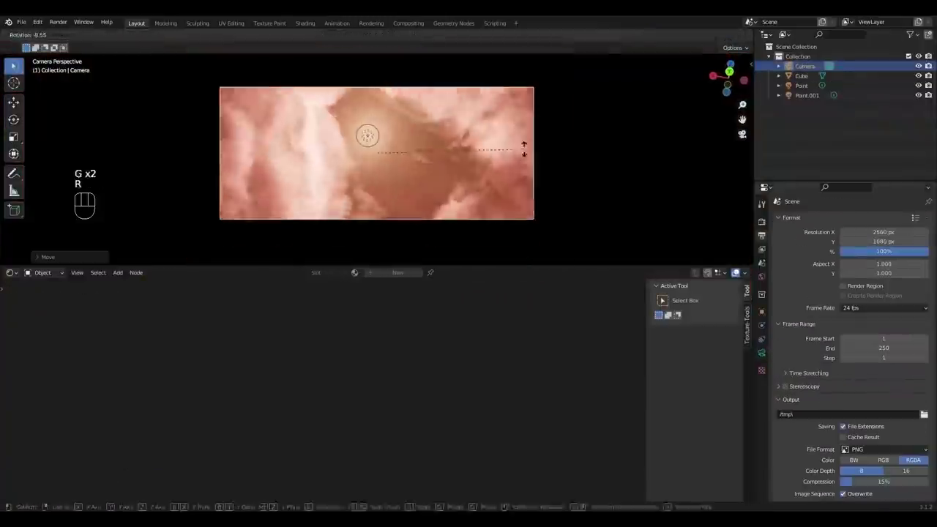
pyautogui.press('g')
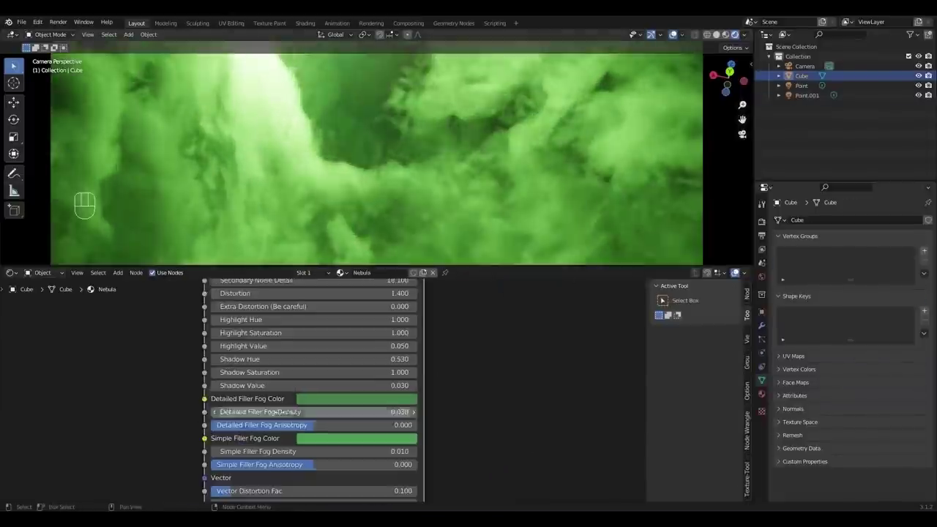
pyautogui.hotkey('ctrl', 's')
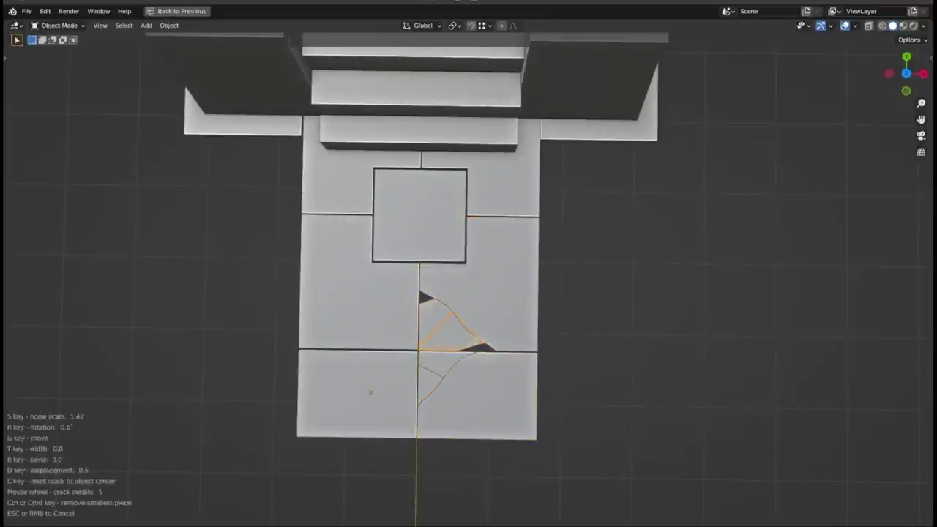
# Step: Commit a crack across the upper-left tile, then inspect the stairs from front, low and top-down views
pyautogui.click(364, 271)
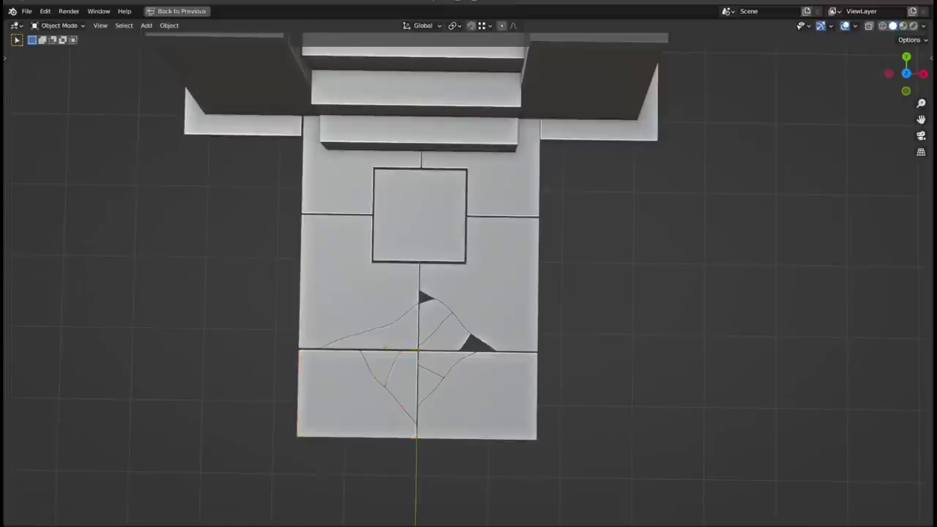
pyautogui.scroll(3, 468, 278)
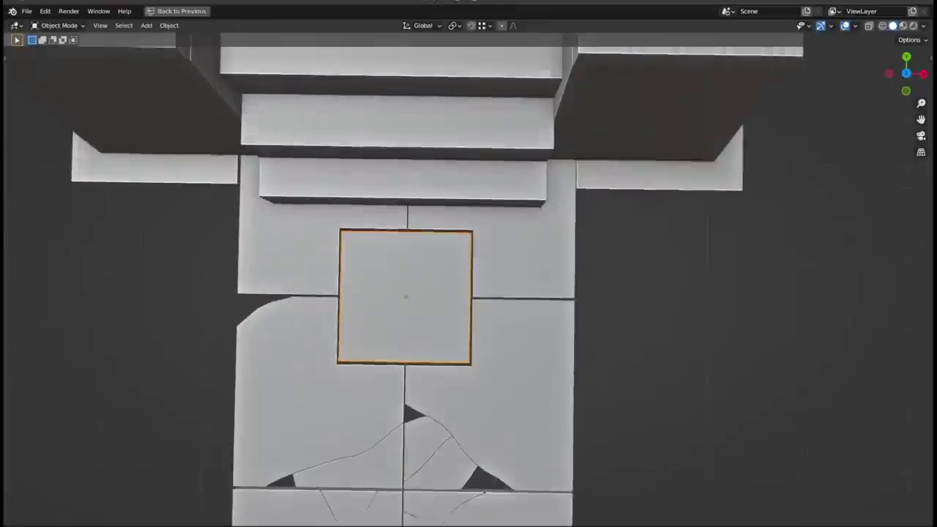
pyautogui.keyDown('shift'); pyautogui.moveTo(469, 278); pyautogui.dragTo(593, 319, button='middle'); pyautogui.keyUp('shift')
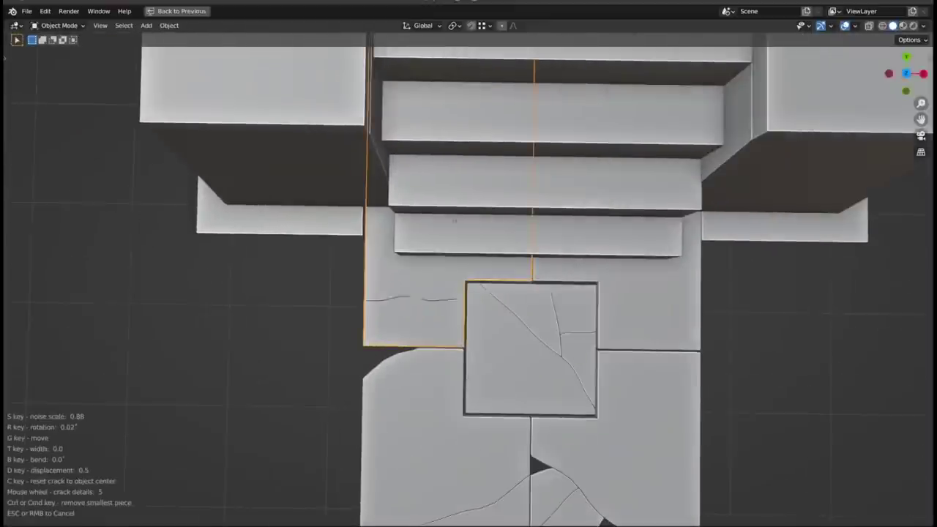
pyautogui.press('KP_1')
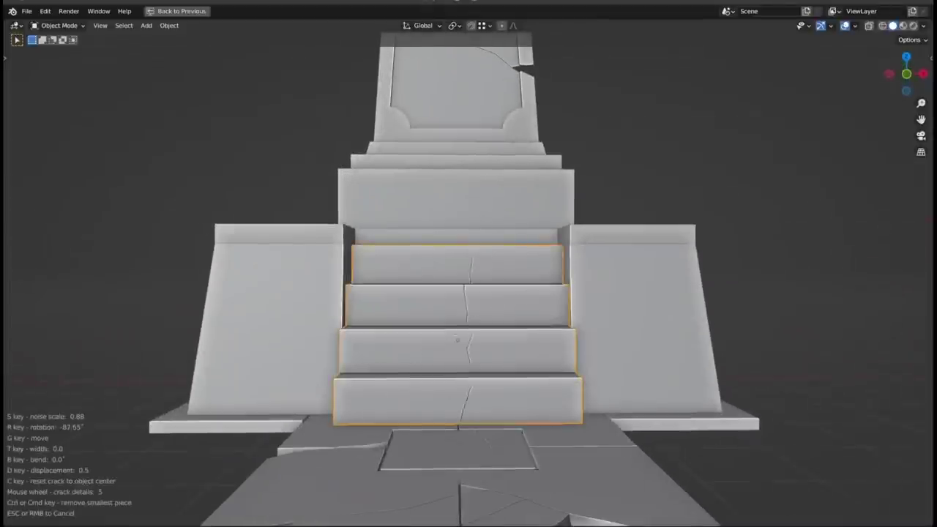
pyautogui.moveTo(421, 330); pyautogui.dragTo(418, 256, button='middle')
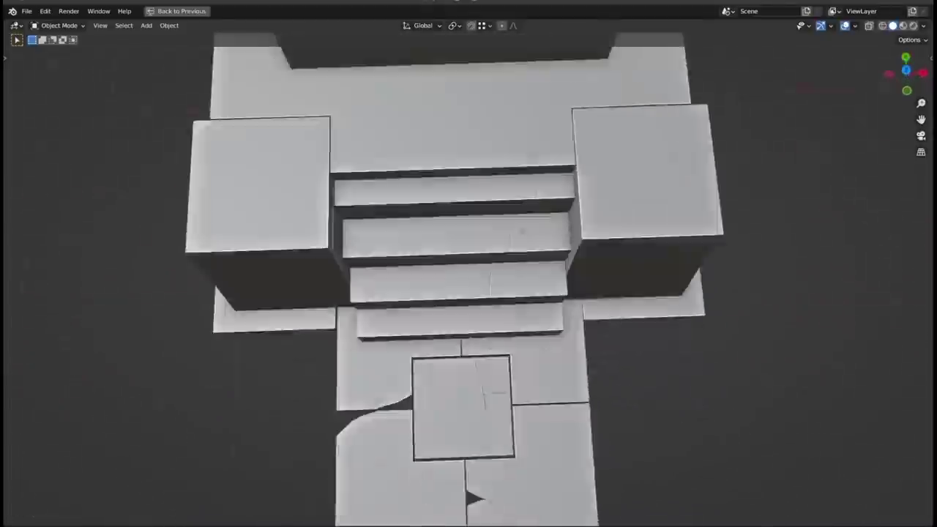
pyautogui.scroll(3, 416, 251)
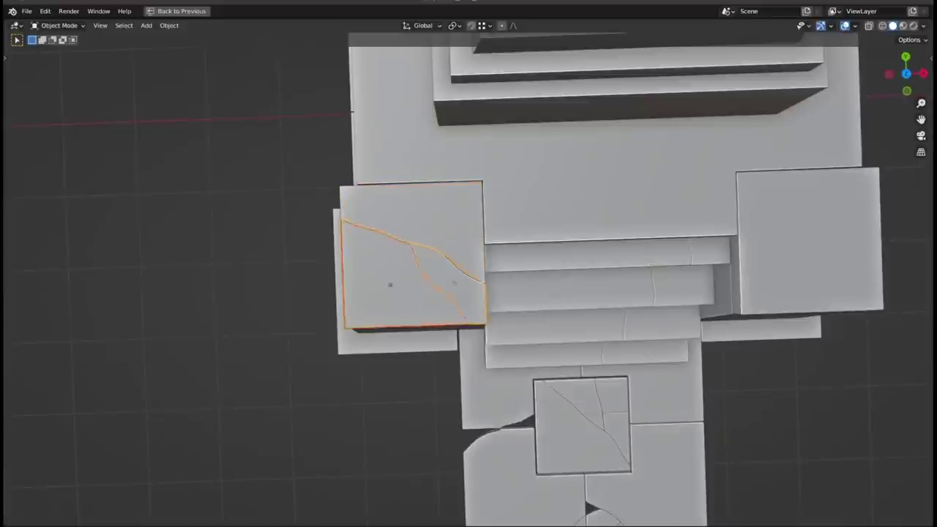
pyautogui.moveTo(417, 256); pyautogui.dragTo(447, 326, button='middle')
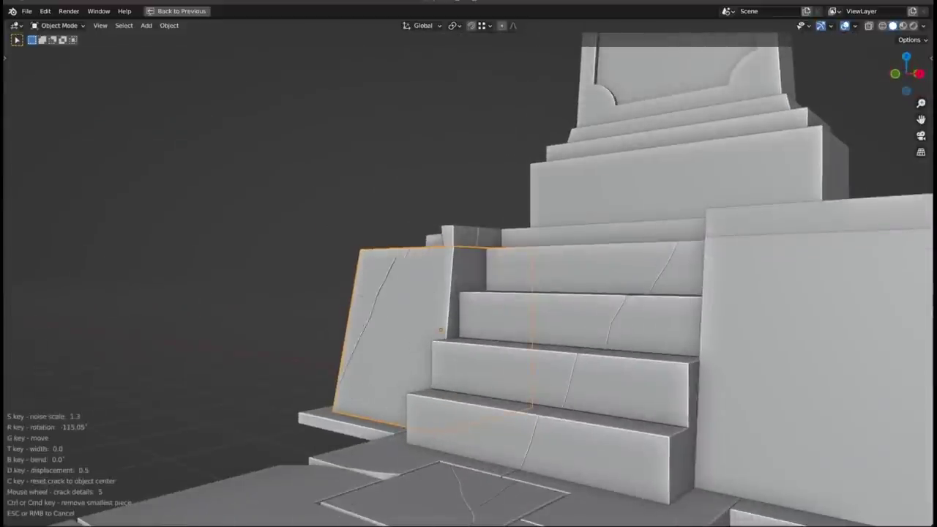
pyautogui.scroll(-5, 441, 330)
pyautogui.scroll(6, 440, 344)
pyautogui.scroll(-5, 439, 352)
pyautogui.moveTo(439, 352); pyautogui.dragTo(472, 311, button='middle')
pyautogui.scroll(5, 480, 307)
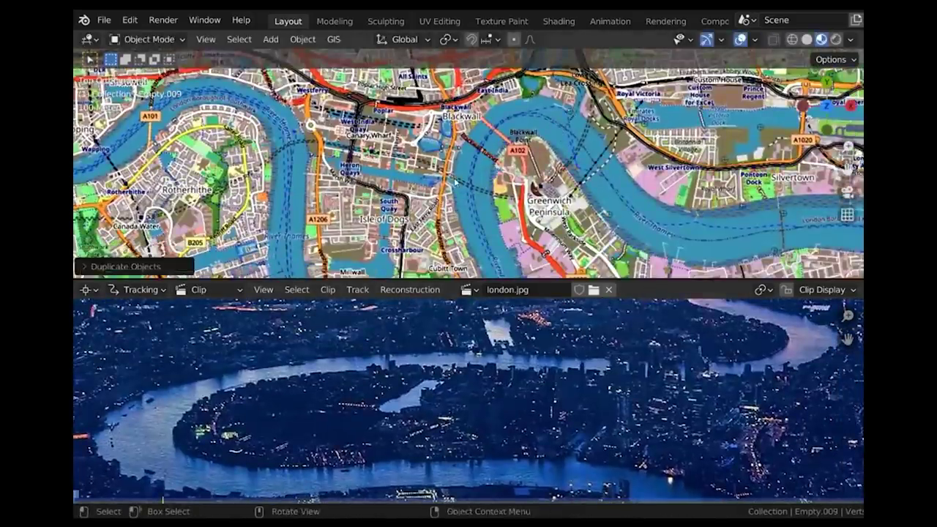
# Step: Place a matching marker on a photo landmark and view the scene through the camera
pyautogui.press('Return')
pyautogui.keyDown('ctrl'); pyautogui.click(578, 459); pyautogui.keyUp('ctrl')
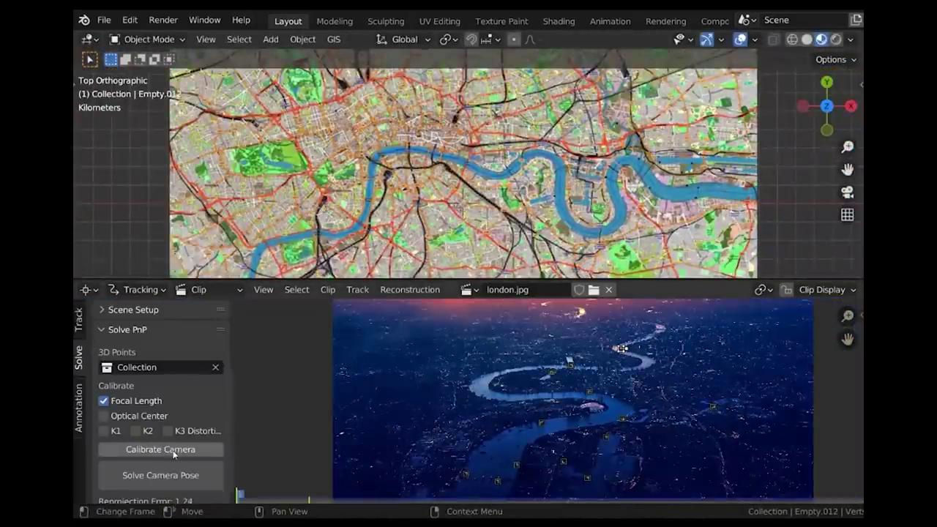
pyautogui.click(848, 192)
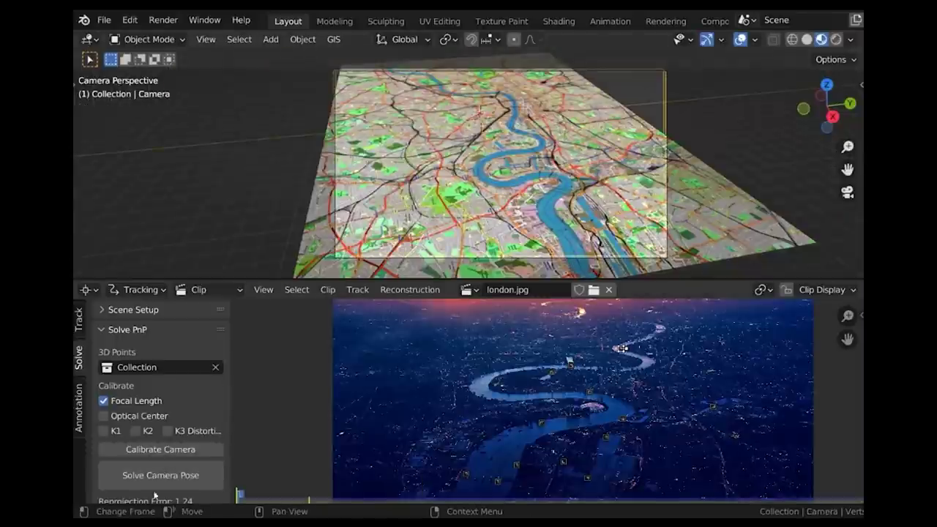
# Step: Enlarge the 3D view and centre the camera view on the Greenwich peninsula
pyautogui.moveTo(520, 282); pyautogui.dragTo(520, 474)
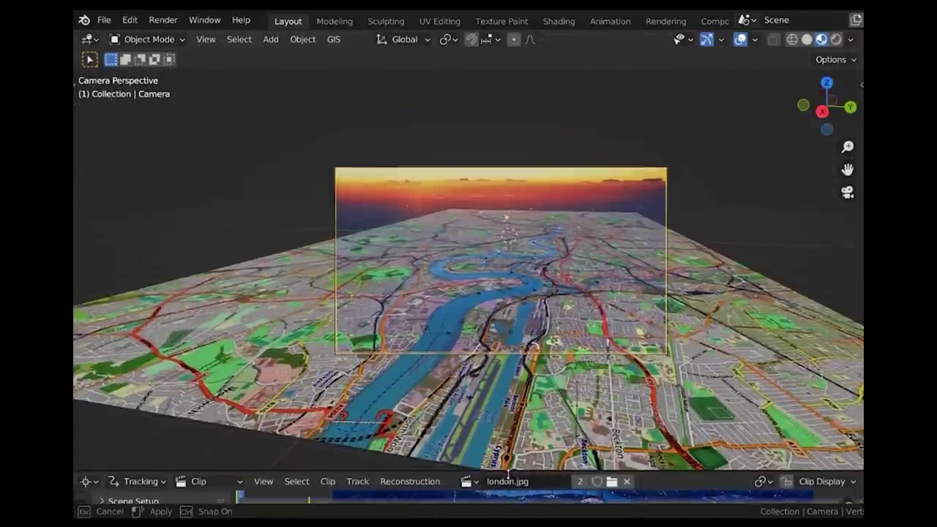
pyautogui.press('Home')
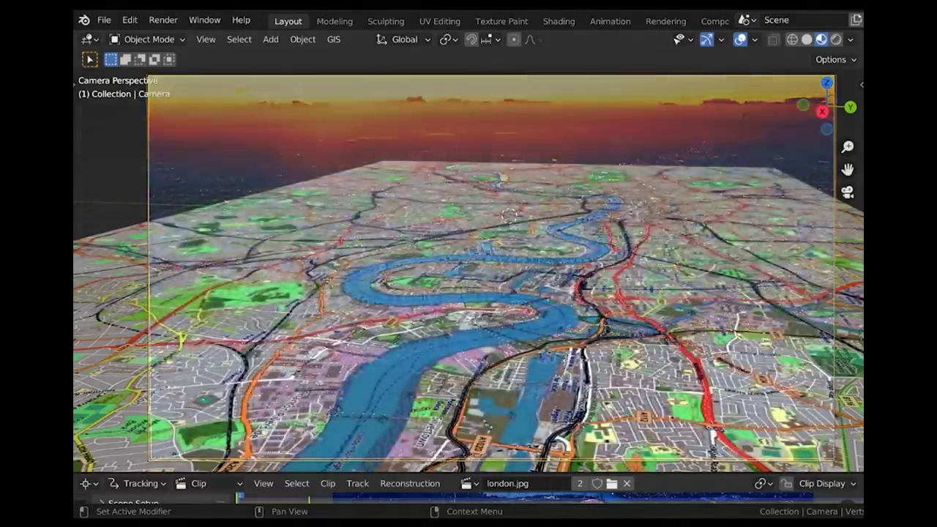
pyautogui.scroll(10, 342, 441)
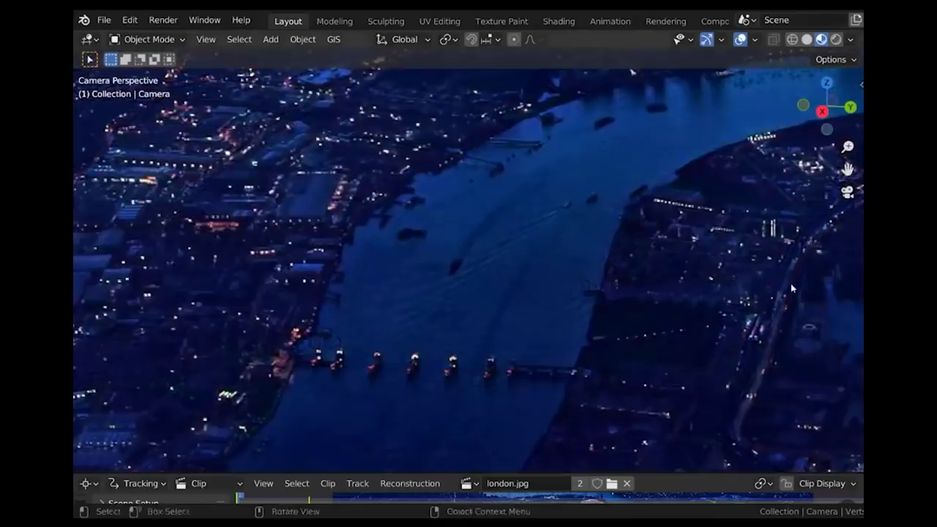
pyautogui.scroll(-10, 759, 250)
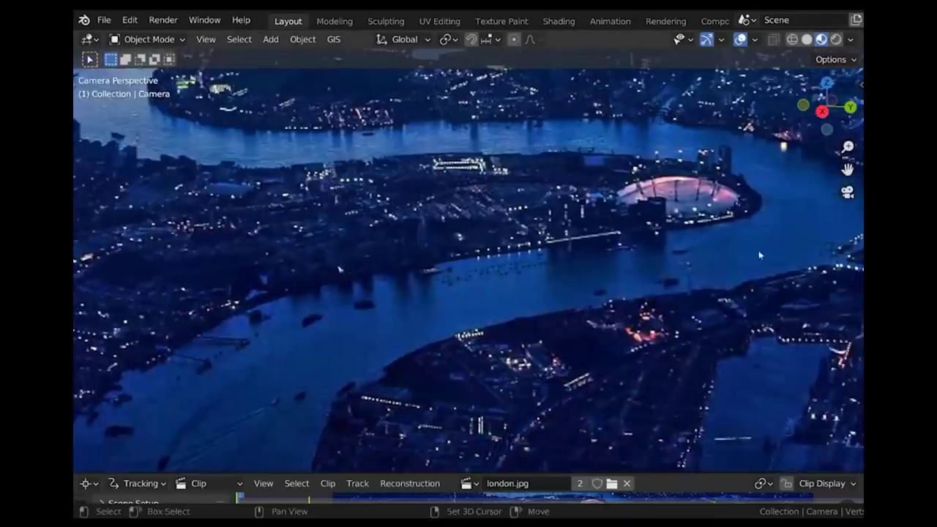
pyautogui.keyDown('shift'); pyautogui.moveTo(759, 251); pyautogui.dragTo(507, 301, button='middle'); pyautogui.keyUp('shift')
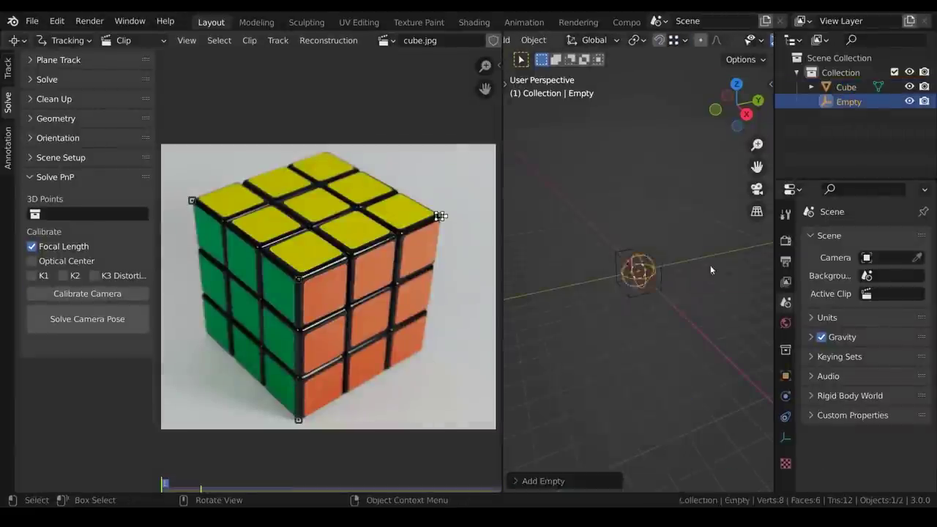
# Step: Choose the points3d collection in Solve PnP and solve the camera pose
pyautogui.click(88, 213)
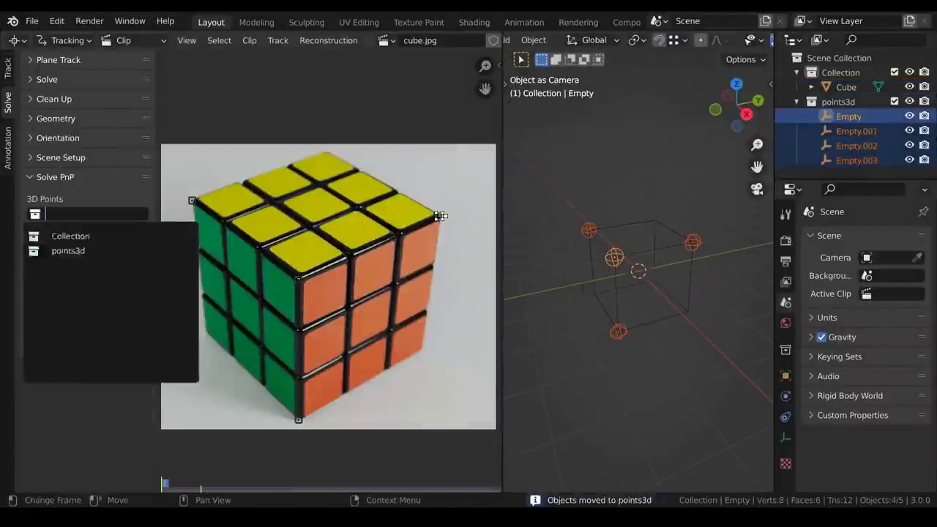
pyautogui.click(66, 251)
pyautogui.click(79, 320)
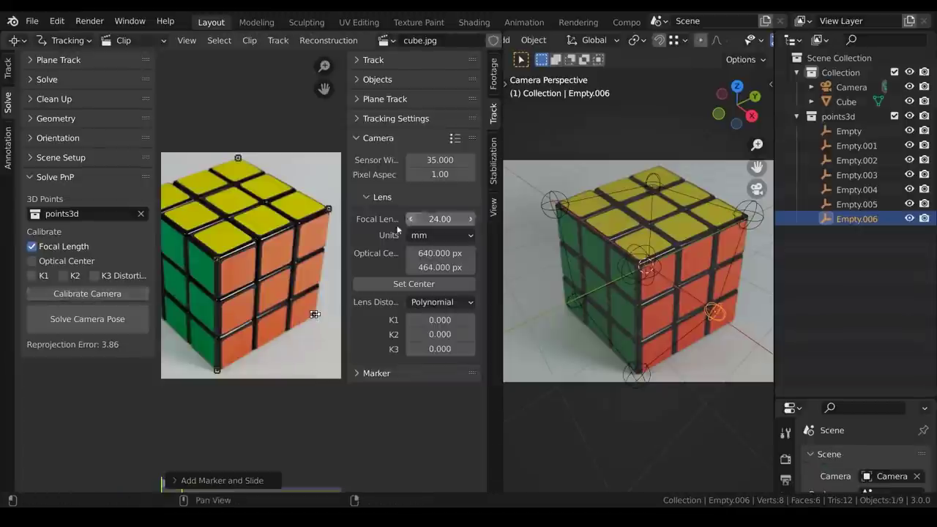
pyautogui.click(79, 319)
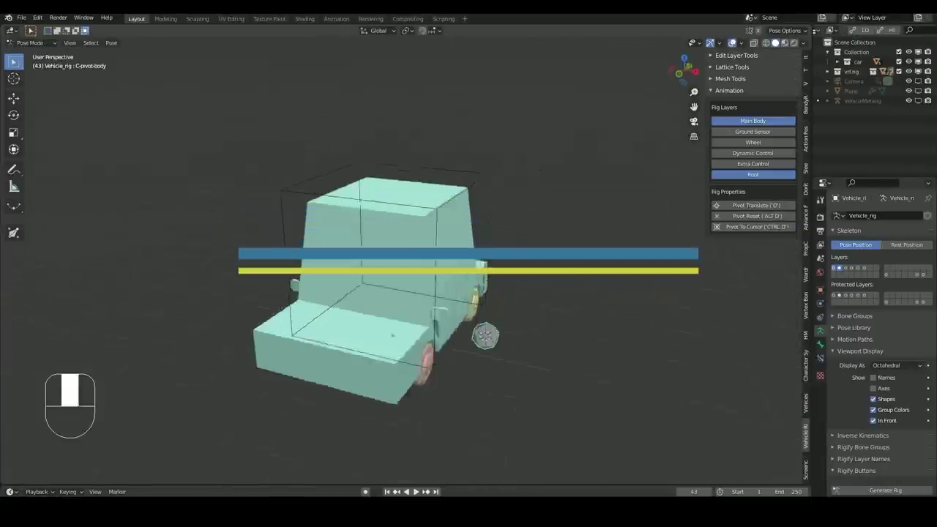
# Step: Rotate the car body around Z and move the body and narrowing controls
pyautogui.press('r')
pyautogui.press('z')
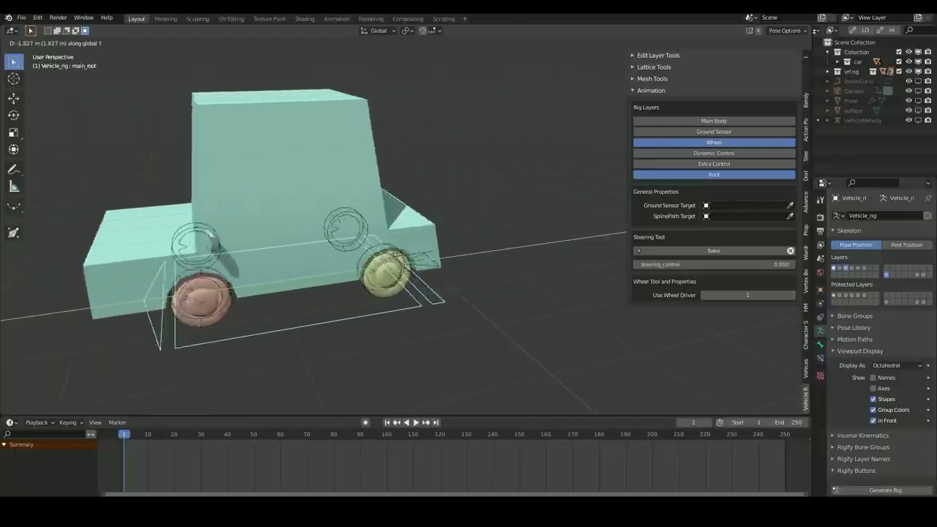
pyautogui.click(420, 246)
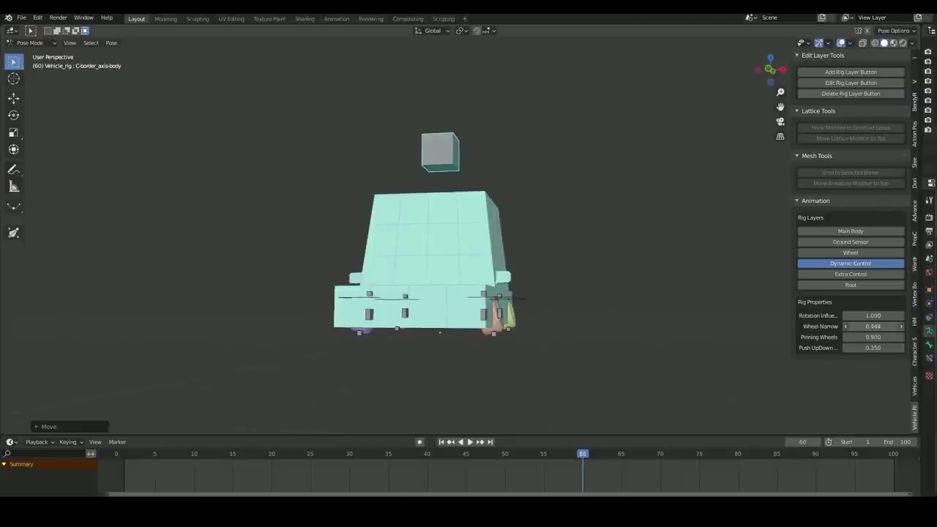
pyautogui.click(554, 238)
pyautogui.moveTo(553, 238); pyautogui.dragTo(582, 266, button='middle')
pyautogui.click(515, 245)
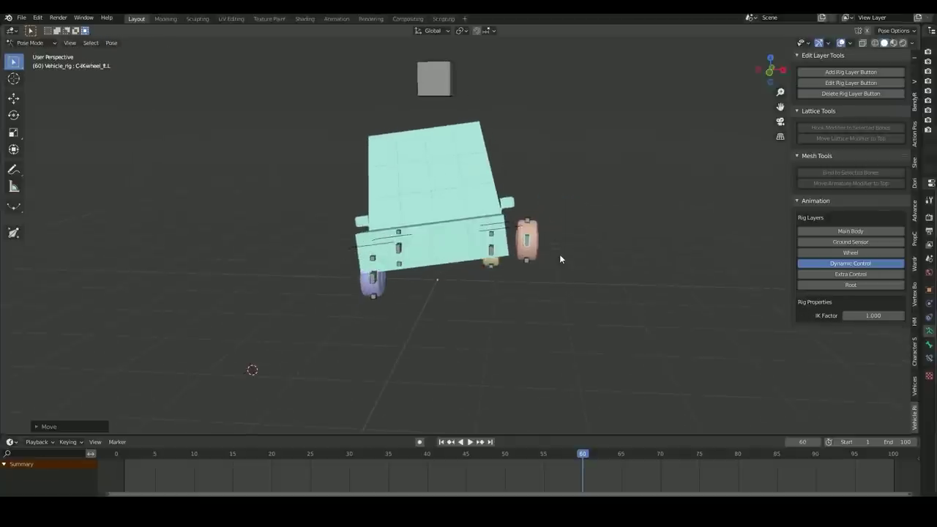
pyautogui.click(539, 245)
pyautogui.moveTo(538, 246); pyautogui.dragTo(605, 232, button='middle')
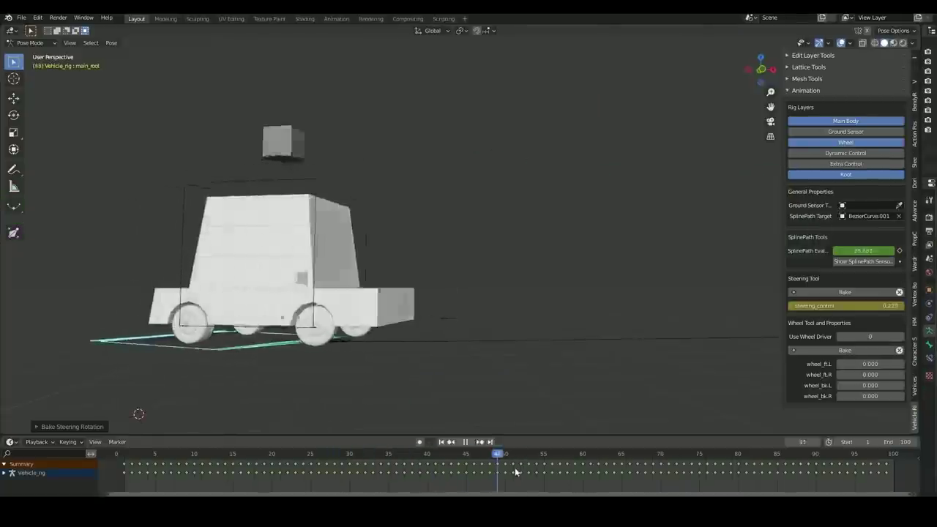
# Step: Scrub the car and wagon along their path curves and mirror the metarig wheel
pyautogui.moveTo(515, 471); pyautogui.dragTo(420, 474)
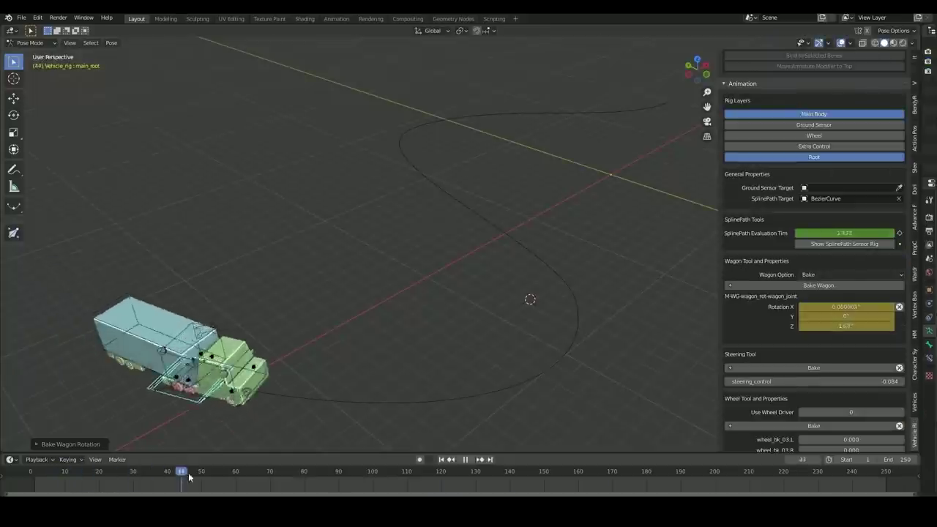
pyautogui.moveTo(188, 477); pyautogui.dragTo(384, 476)
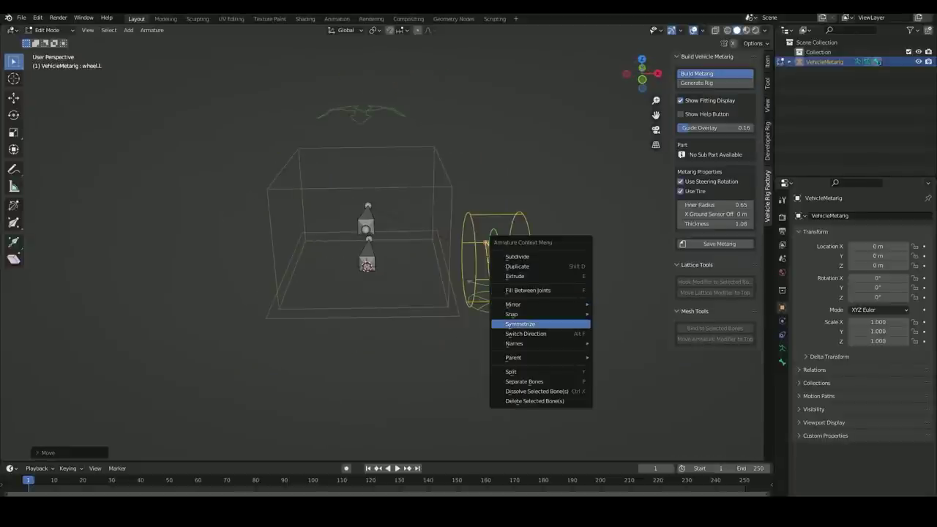
pyautogui.press('Return')
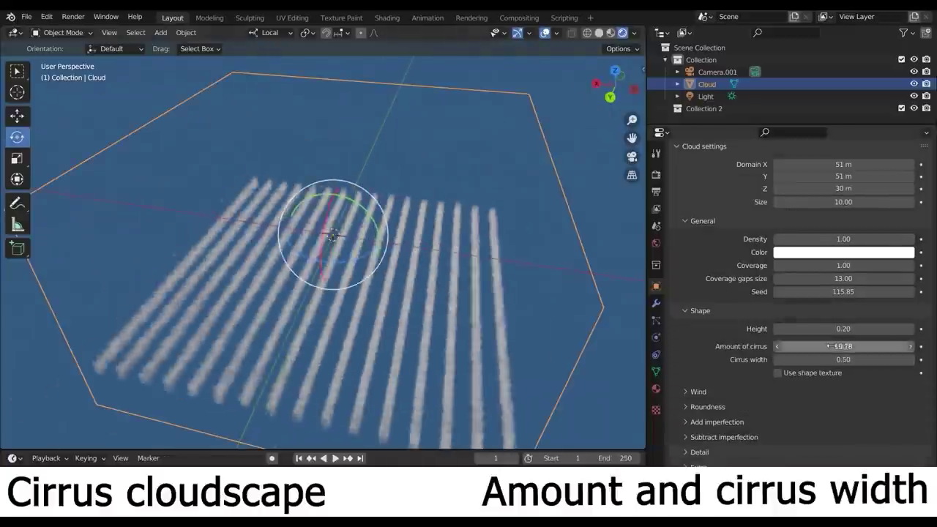
# Step: Lower Amount of cirrus to 8.20 and widen Cirrus width to 0.56
pyautogui.moveTo(830, 347)
pyautogui.mouseDown()
pyautogui.moveTo(813, 346)
pyautogui.moveTo(842, 360)
pyautogui.mouseUp()
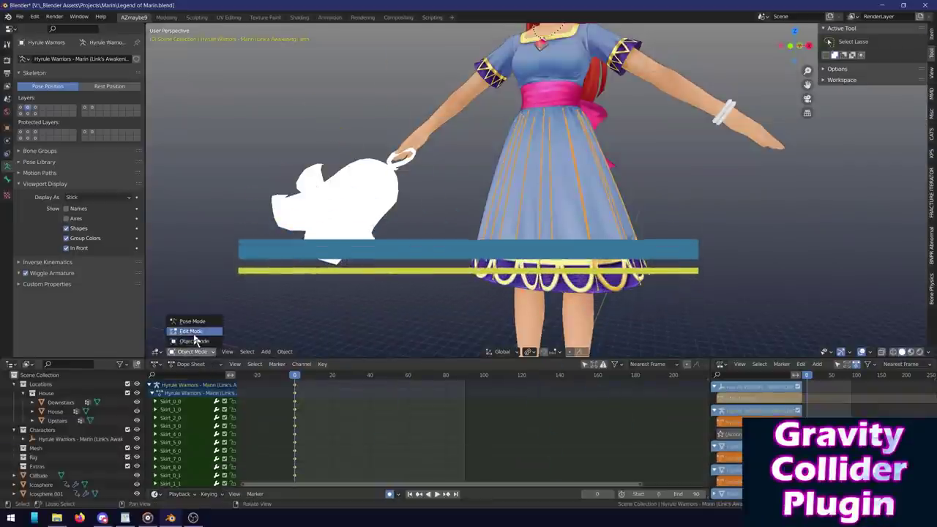
# Step: Select the skirt bones in Edit Mode, bake their collision boxes, and play the skirt simulation
pyautogui.click(192, 334)
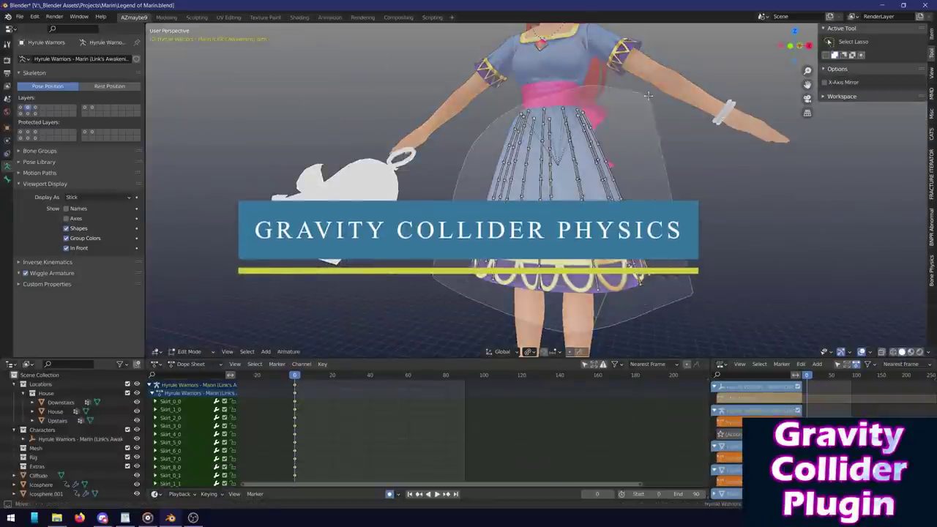
pyautogui.moveTo(648, 96); pyautogui.dragTo(647, 97)
pyautogui.click(932, 271)
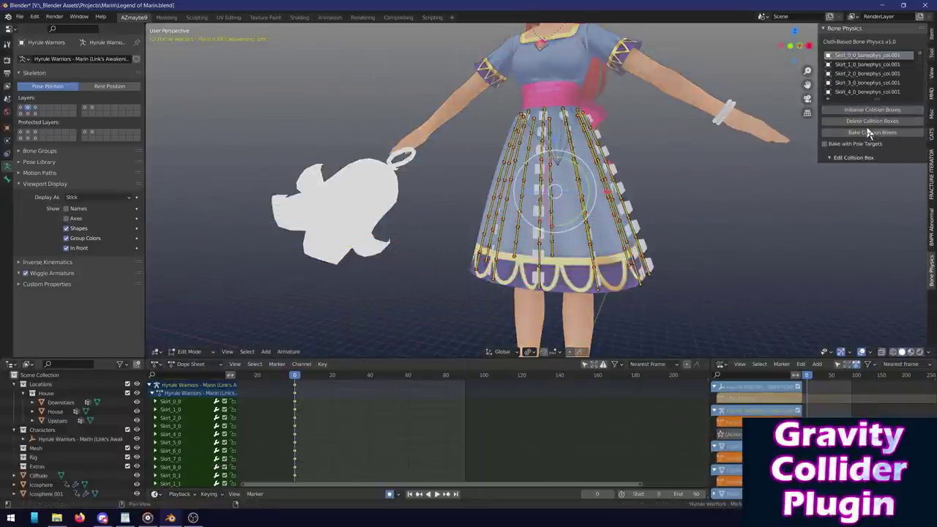
pyautogui.click(872, 132)
pyautogui.click(437, 494)
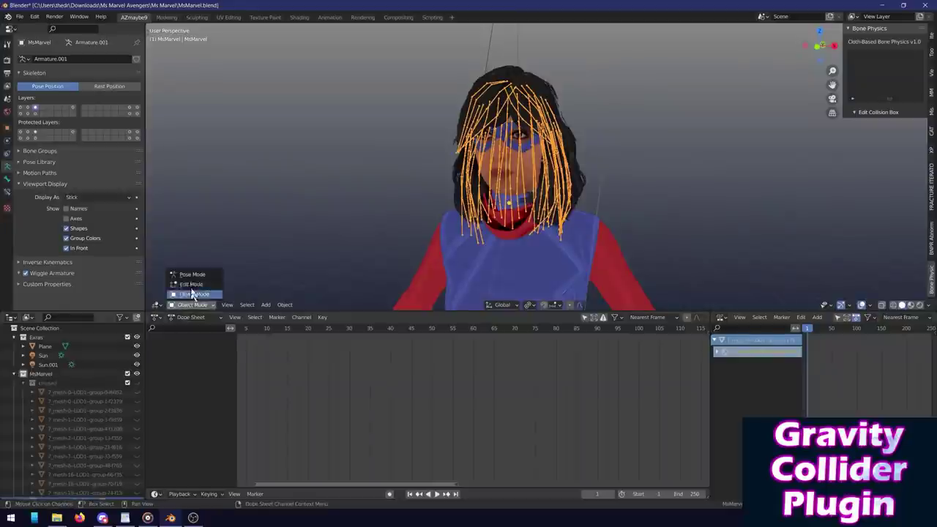
# Step: Select the hair bones, replay the hair simulation, and step the tail to about frame 28
pyautogui.click(896, 133)
pyautogui.click(438, 495)
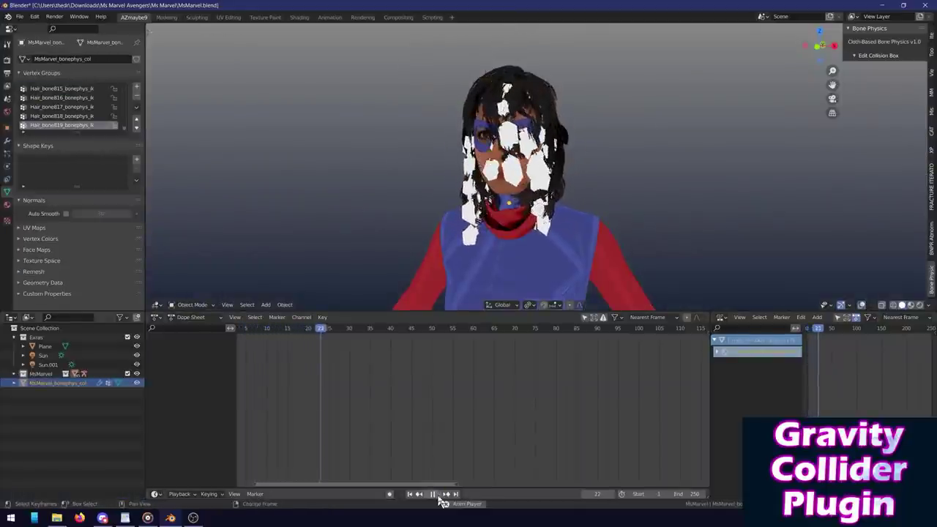
pyautogui.click(437, 494)
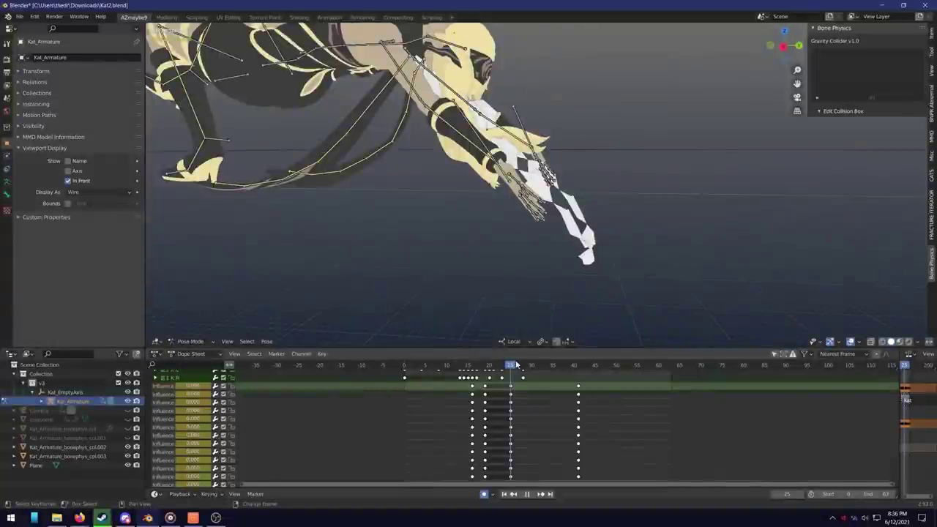
pyautogui.moveTo(510, 369); pyautogui.dragTo(525, 371)
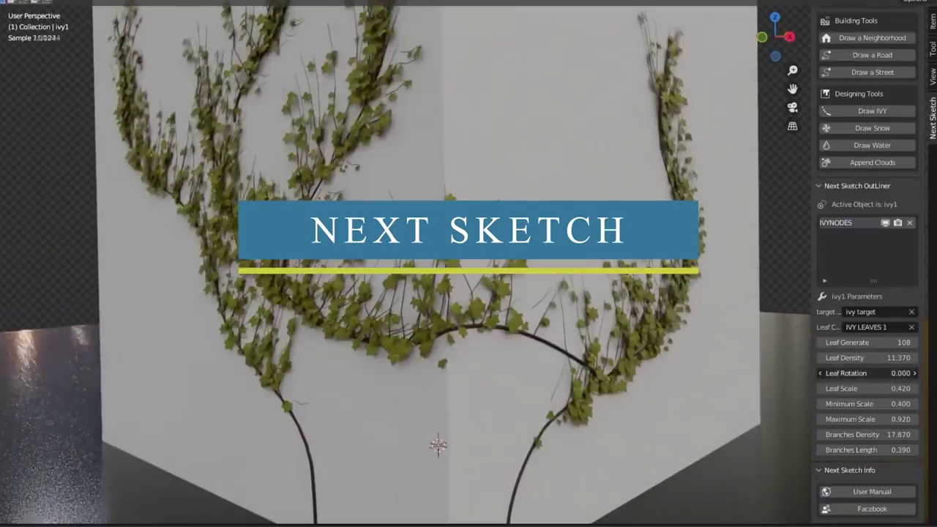
# Step: Enlarge the ivy leaves via Leaf Scale and sketch water pouring from the faucet
pyautogui.moveTo(867, 388); pyautogui.dragTo(875, 434)
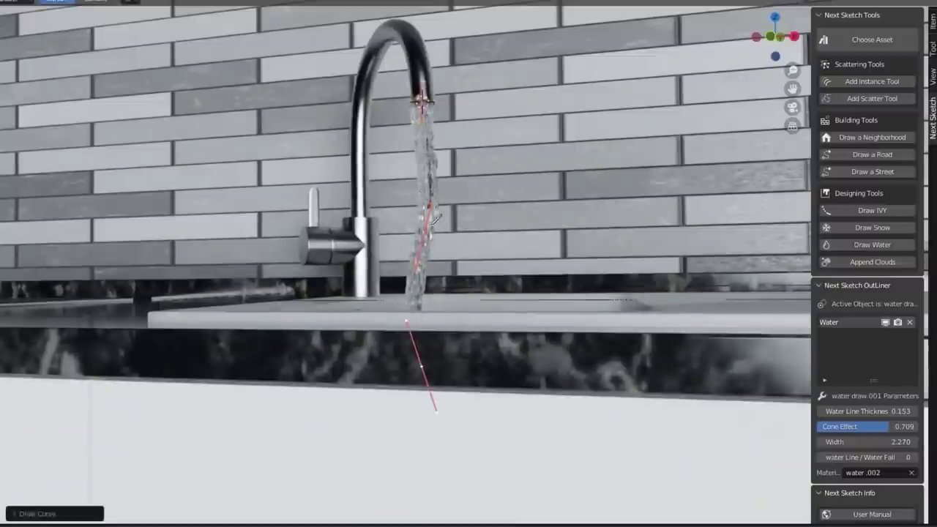
pyautogui.moveTo(421, 102); pyautogui.dragTo(388, 444)
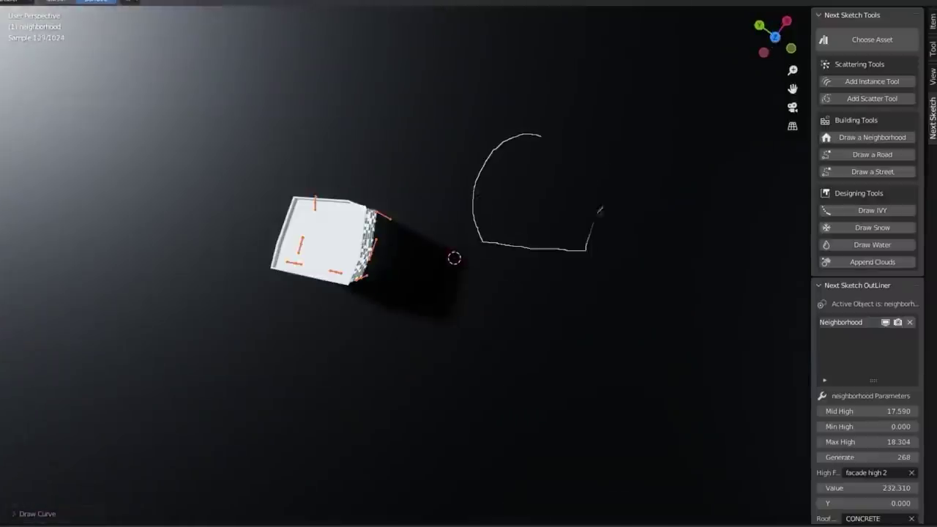
# Step: Draw a second lit building by raising the facade Value, then sketch snow around the cube
pyautogui.moveTo(600, 209); pyautogui.dragTo(602, 211)
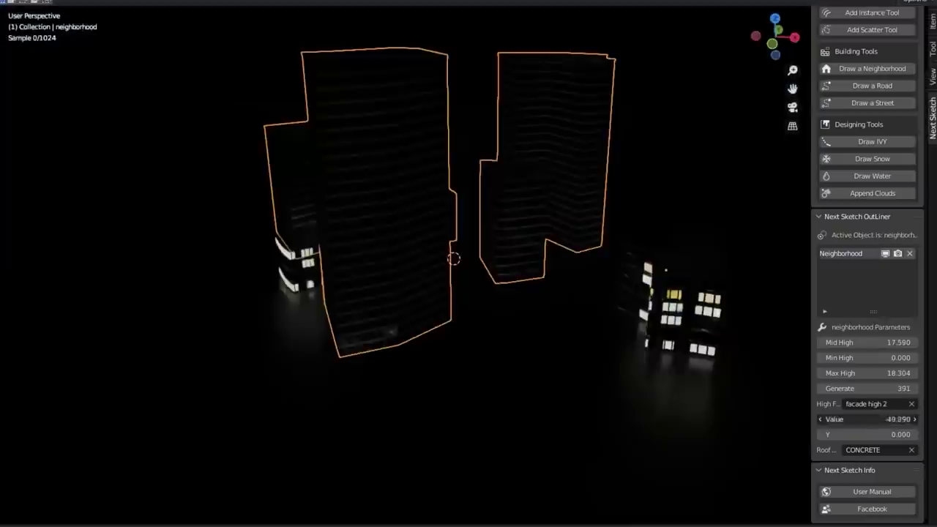
pyautogui.moveTo(867, 419); pyautogui.dragTo(897, 419)
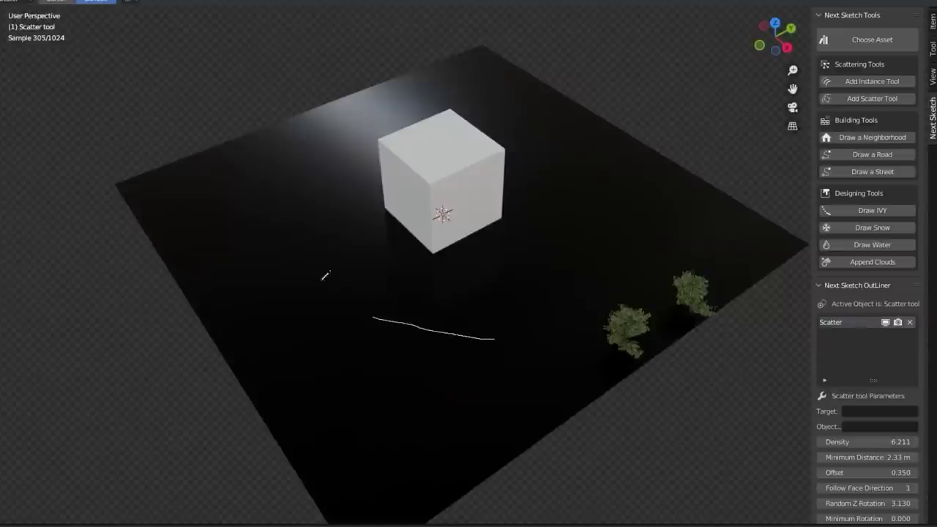
pyautogui.moveTo(326, 275); pyautogui.dragTo(380, 116)
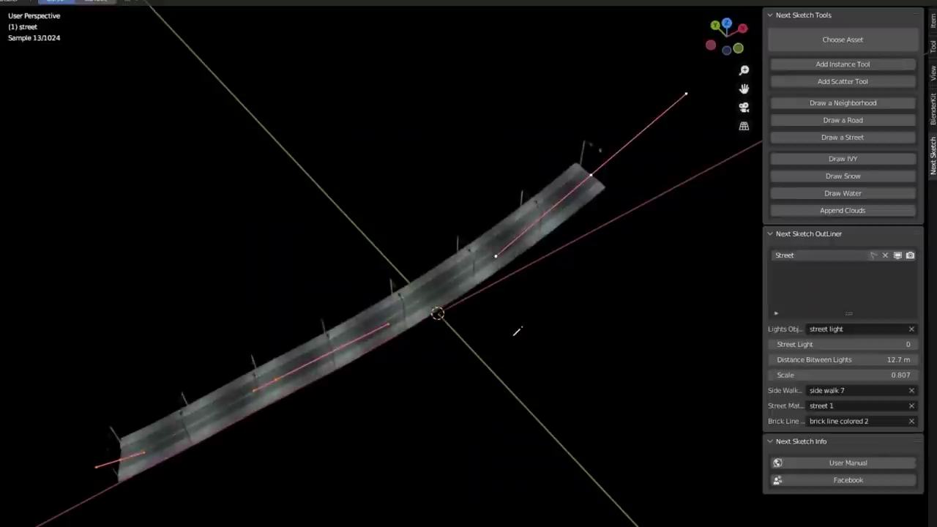
# Step: In top orthographic view, draw a curving street and a crossing street
pyautogui.click(727, 26)
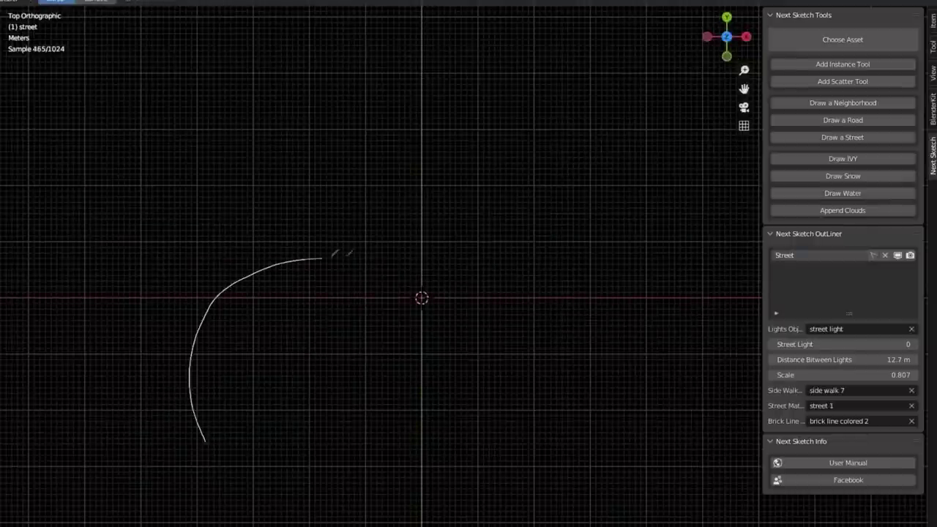
pyautogui.moveTo(694, 180); pyautogui.dragTo(697, 178)
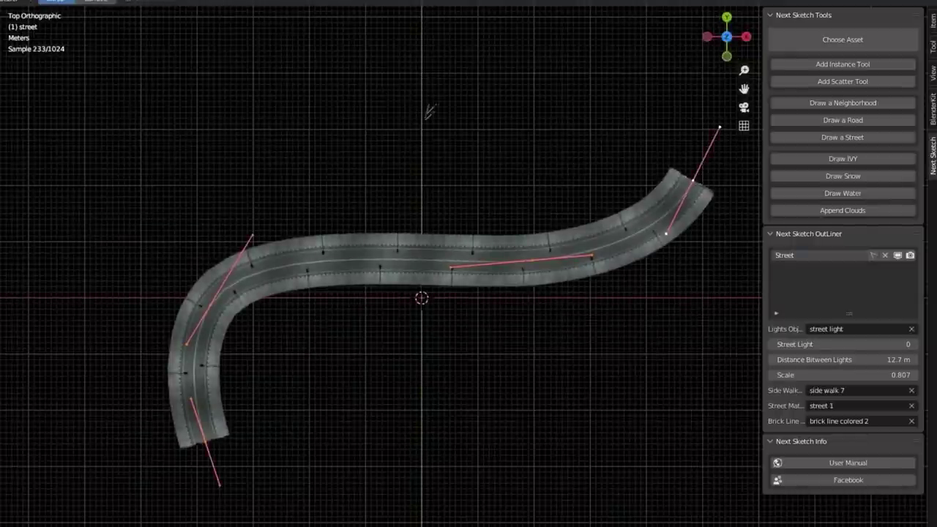
pyautogui.moveTo(418, 474); pyautogui.dragTo(419, 476)
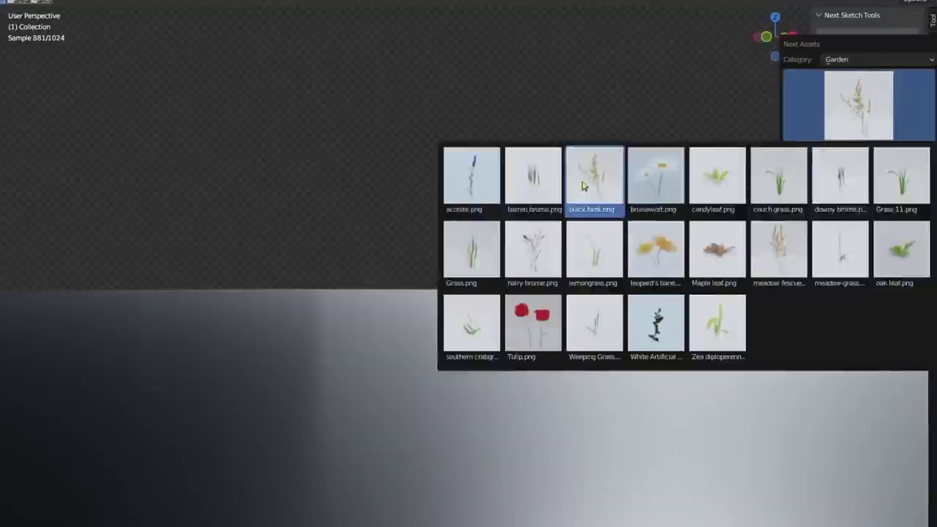
# Step: Place a garden grass asset and raise White Clouds to 0.870
pyautogui.click(608, 183)
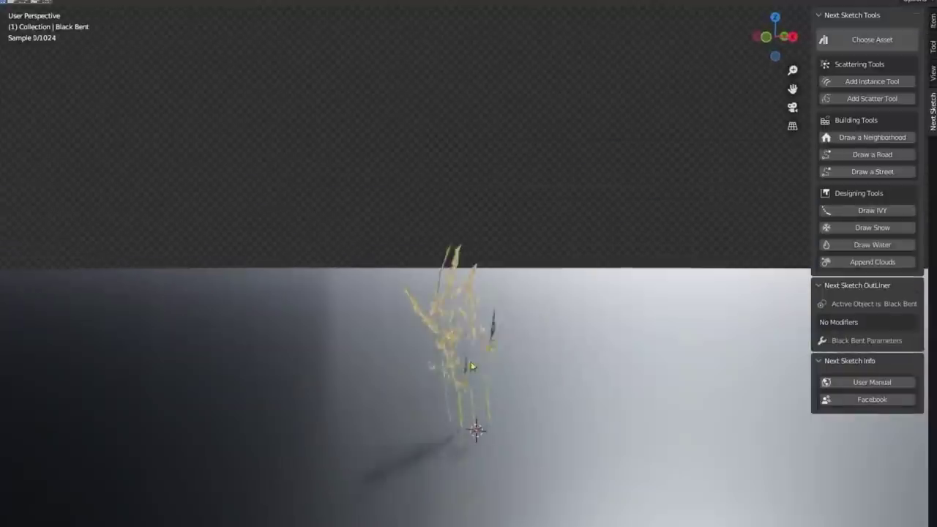
pyautogui.click(872, 40)
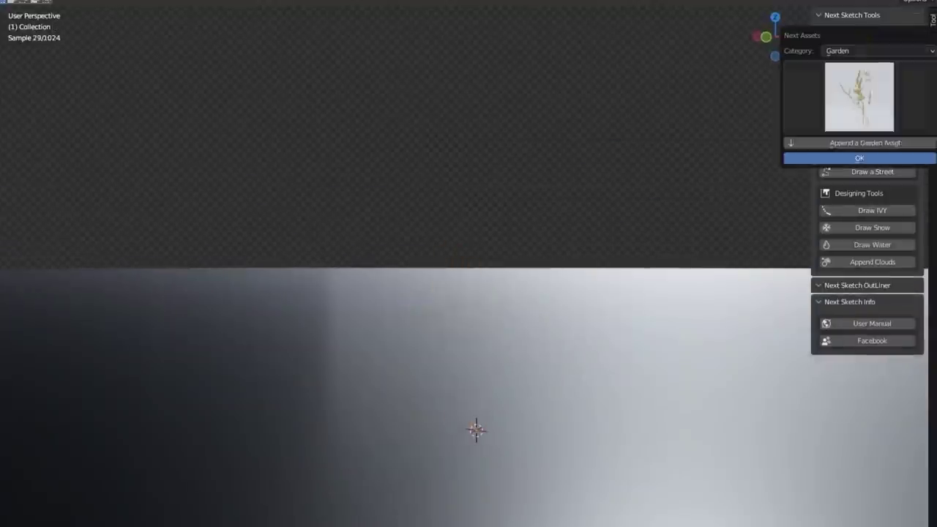
pyautogui.click(859, 97)
pyautogui.click(879, 51)
pyautogui.click(842, 90)
pyautogui.click(830, 115)
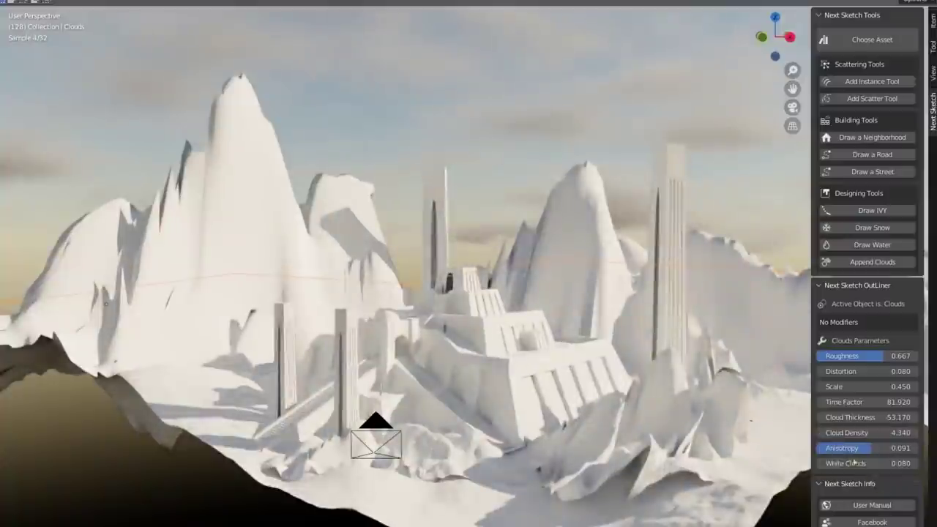
pyautogui.moveTo(847, 463); pyautogui.dragTo(904, 463)
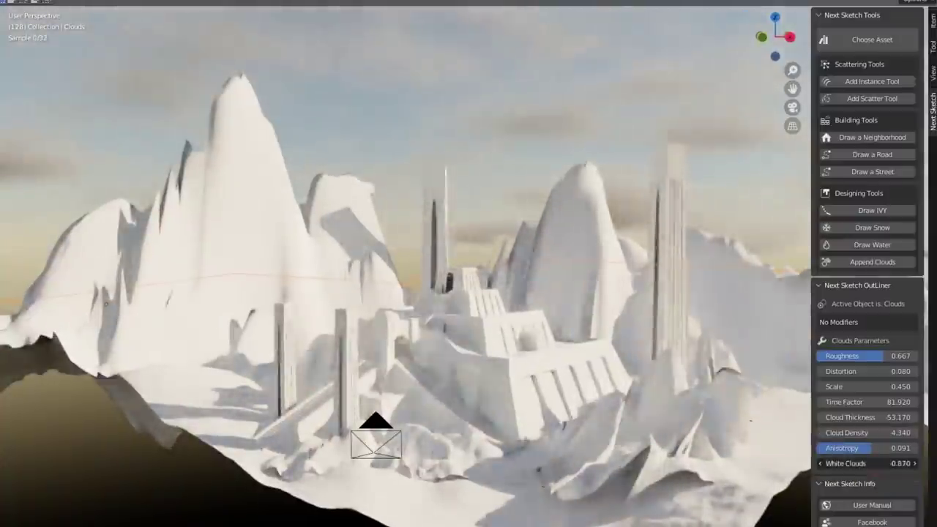